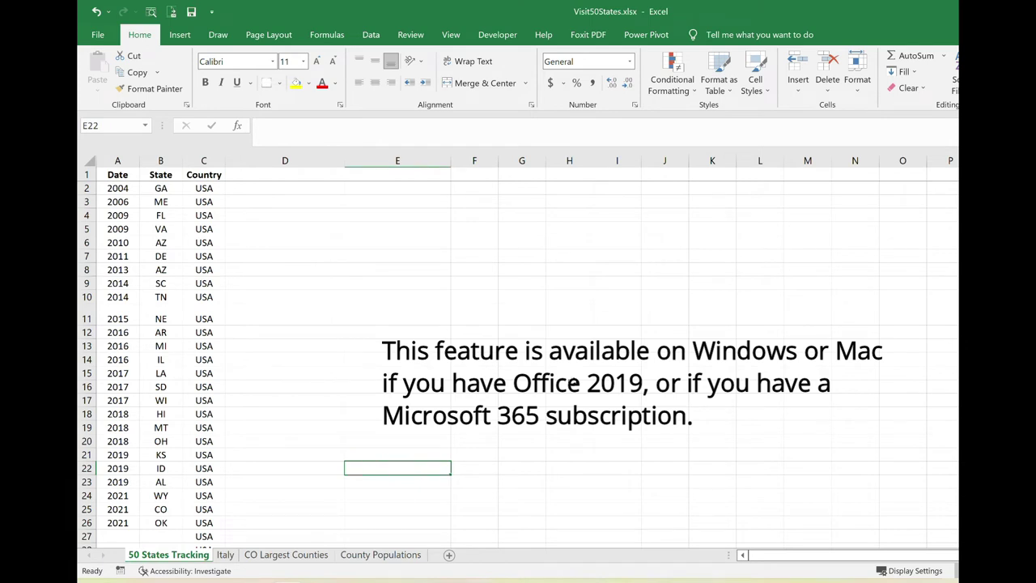
# Step: Insert a filled map chart from the State and Country data in B1:C51
pyautogui.click(180, 36)
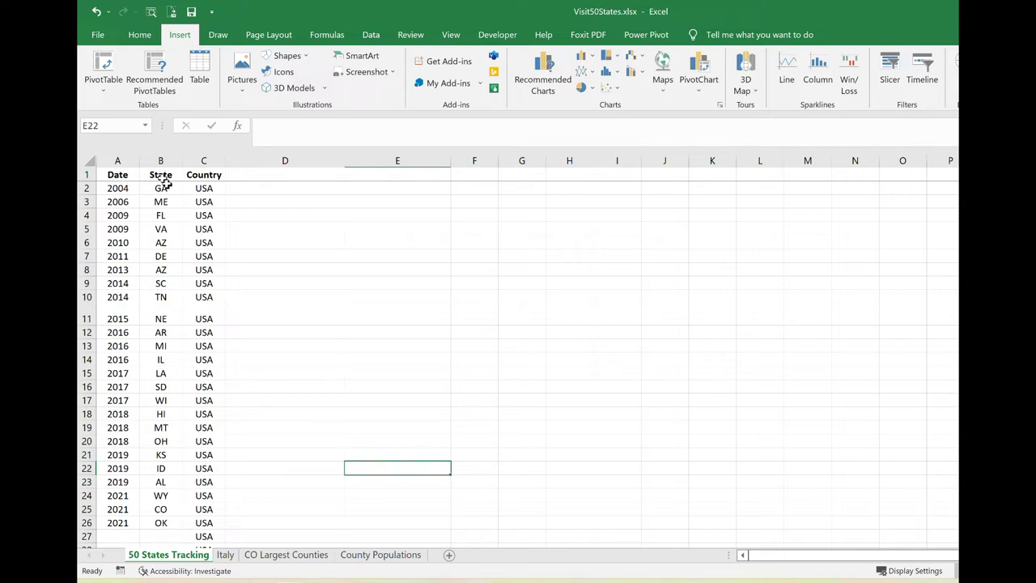
pyautogui.moveTo(160, 172); pyautogui.dragTo(209, 528)
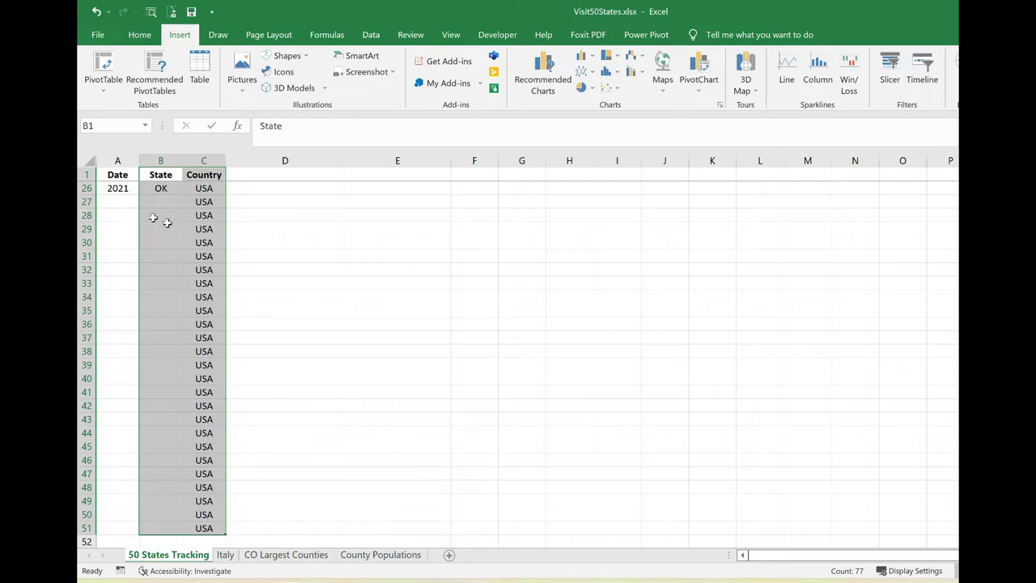
pyautogui.scroll(1, 180, 244)
pyautogui.scroll(6, 180, 243)
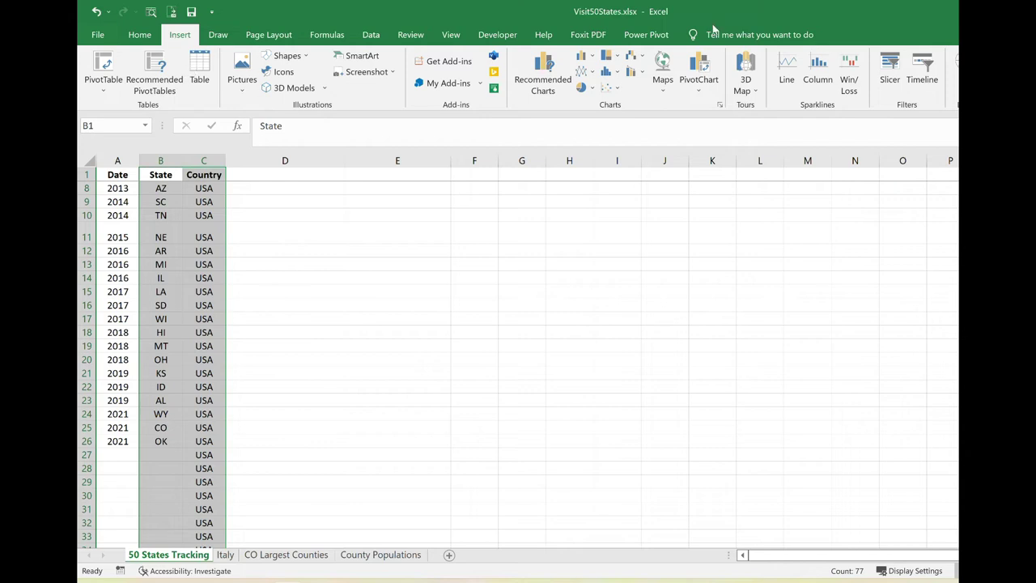
pyautogui.click(663, 81)
pyautogui.click(676, 145)
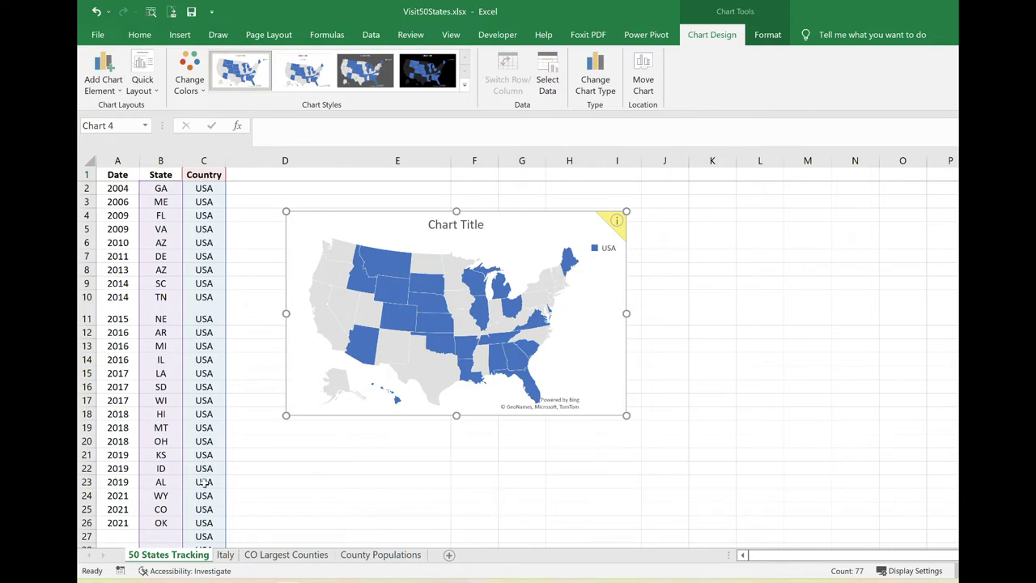
pyautogui.scroll(-3, 178, 494)
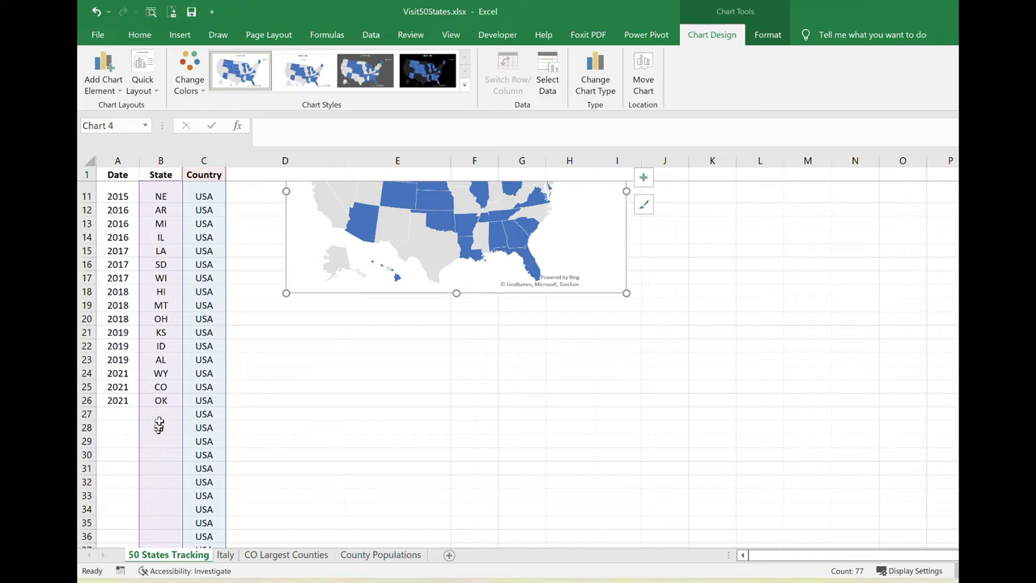
pyautogui.scroll(3, 394, 453)
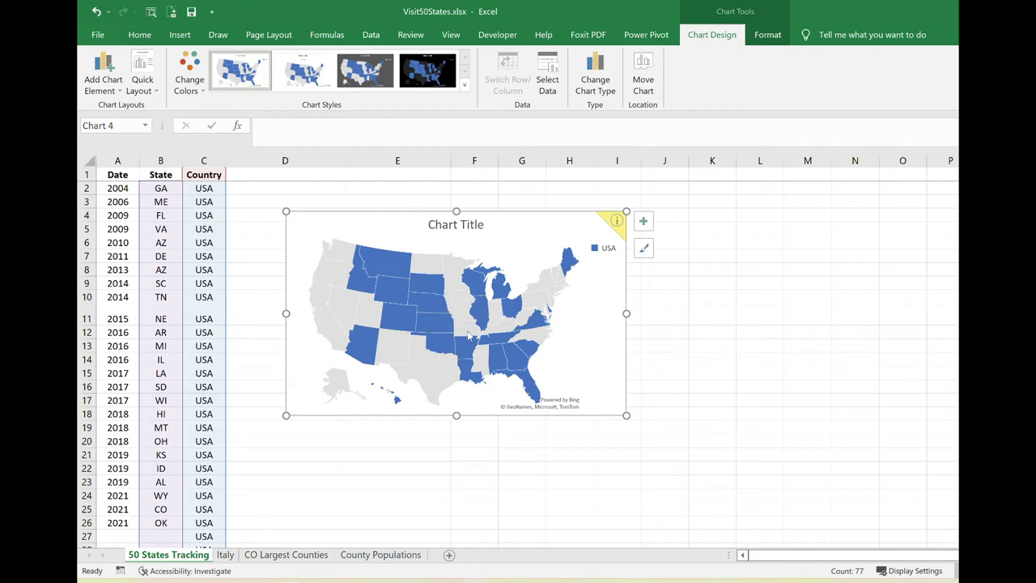
# Step: Enter Tx as an additional state in cell B27
pyautogui.scroll(-1, 187, 498)
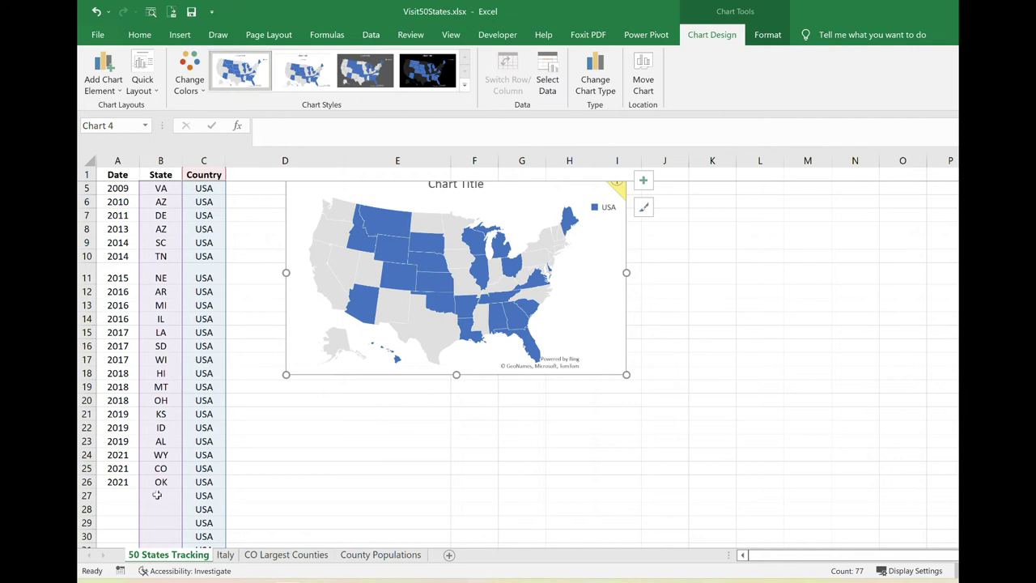
pyautogui.click(156, 495)
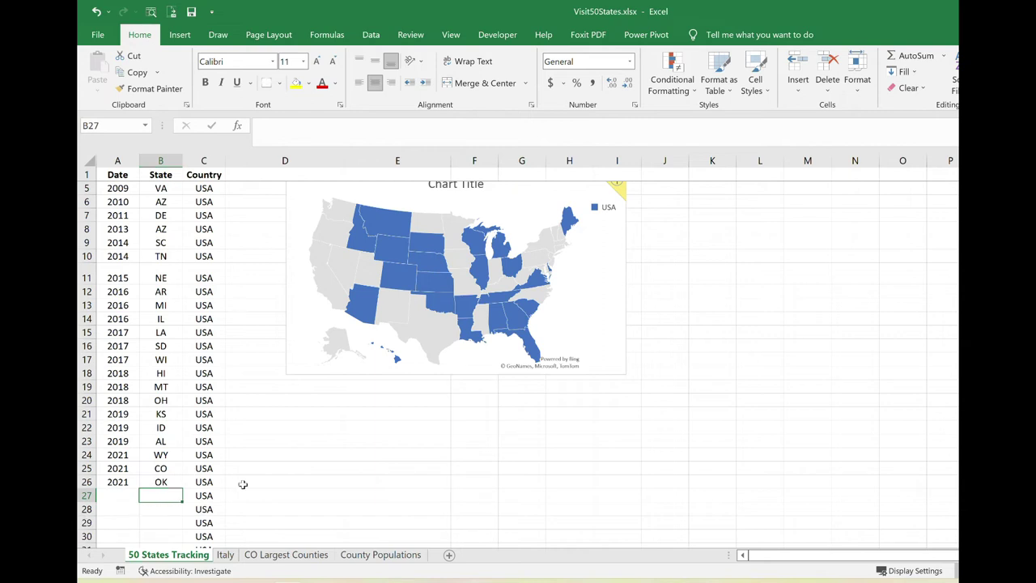
pyautogui.write('Tx')
pyautogui.press('Tab')
pyautogui.press('Tab')
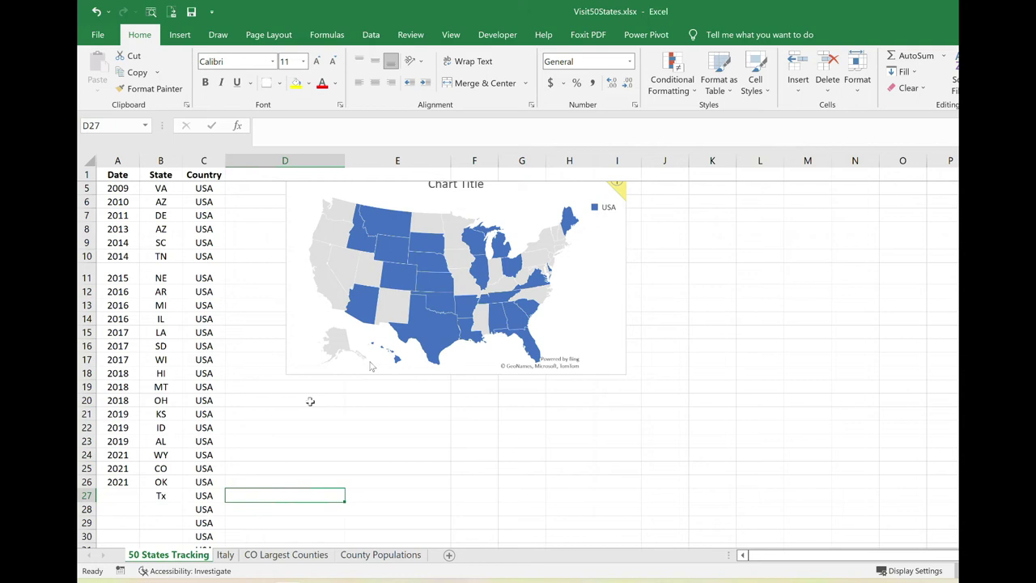
pyautogui.press('Return')
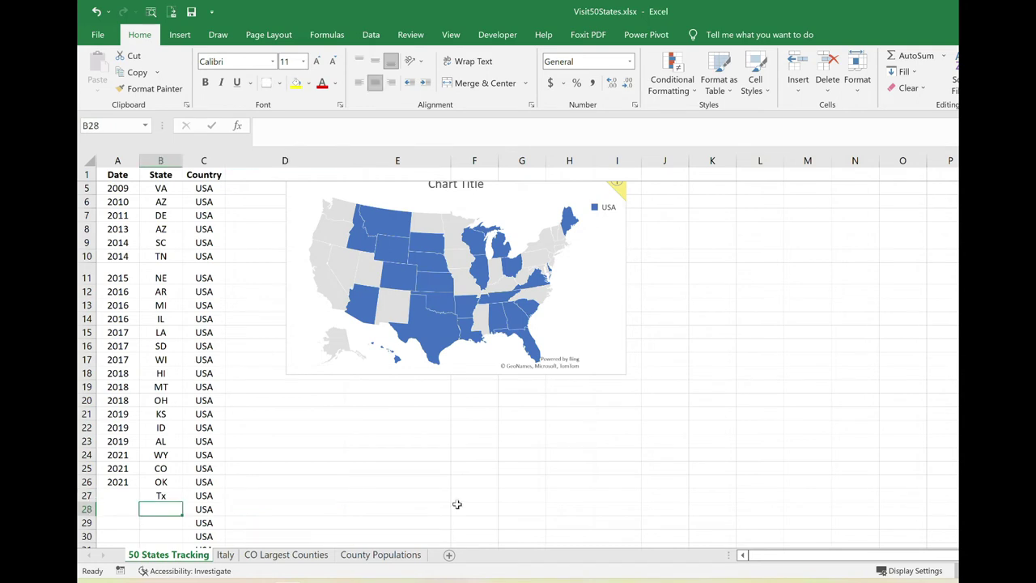
# Step: Enter ND as an additional state in cell B28
pyautogui.write('SD')
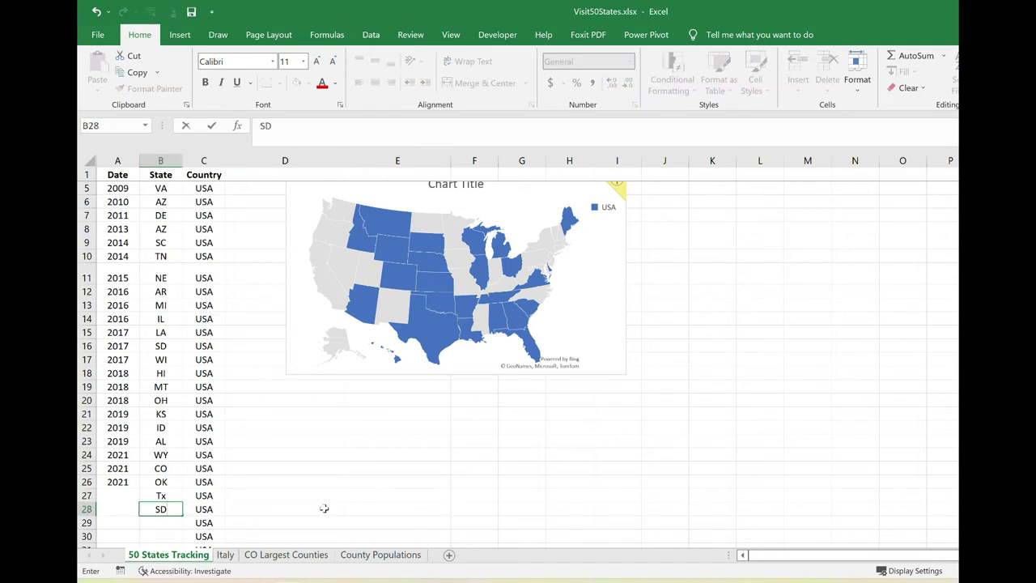
pyautogui.press('BackSpace')
pyautogui.press('BackSpace')
pyautogui.write('ND')
pyautogui.click(481, 494)
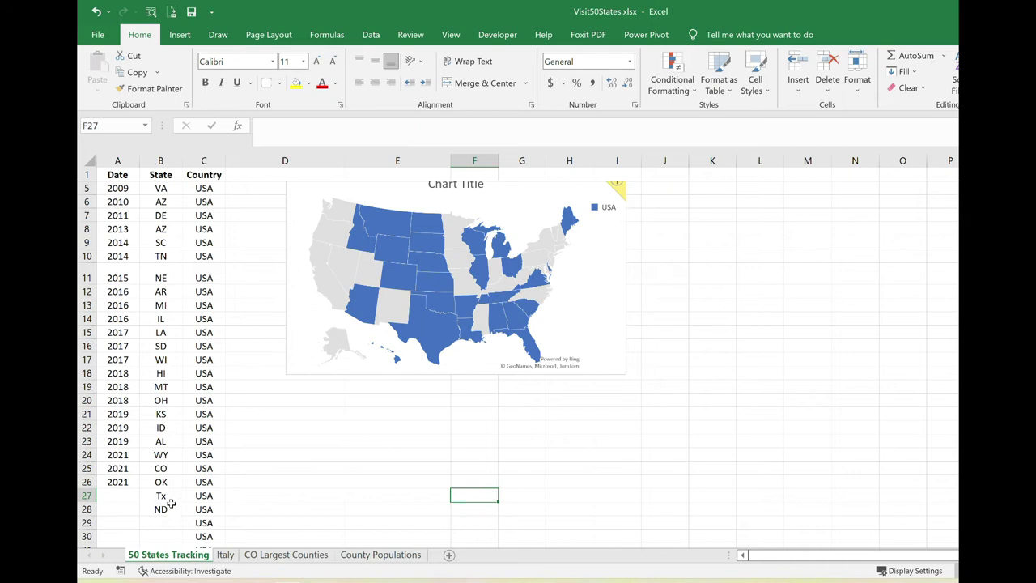
# Step: Clear the two added state entries from cells B27:B28
pyautogui.moveTo(166, 497); pyautogui.dragTo(172, 509)
pyautogui.press('Delete')
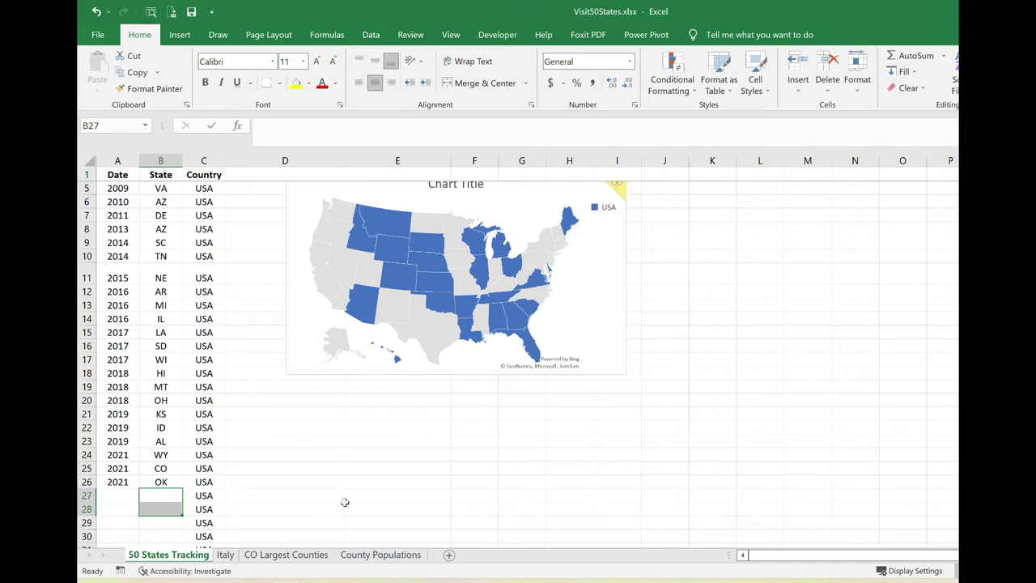
pyautogui.scroll(1, 637, 181)
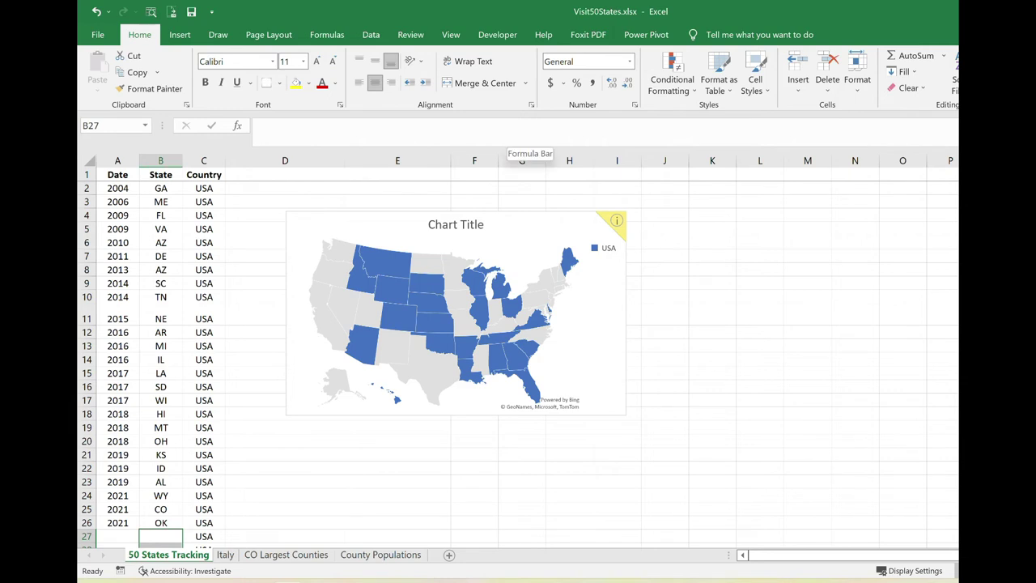
# Step: Move the map chart over to start at column F, then delete it
pyautogui.click(357, 219)
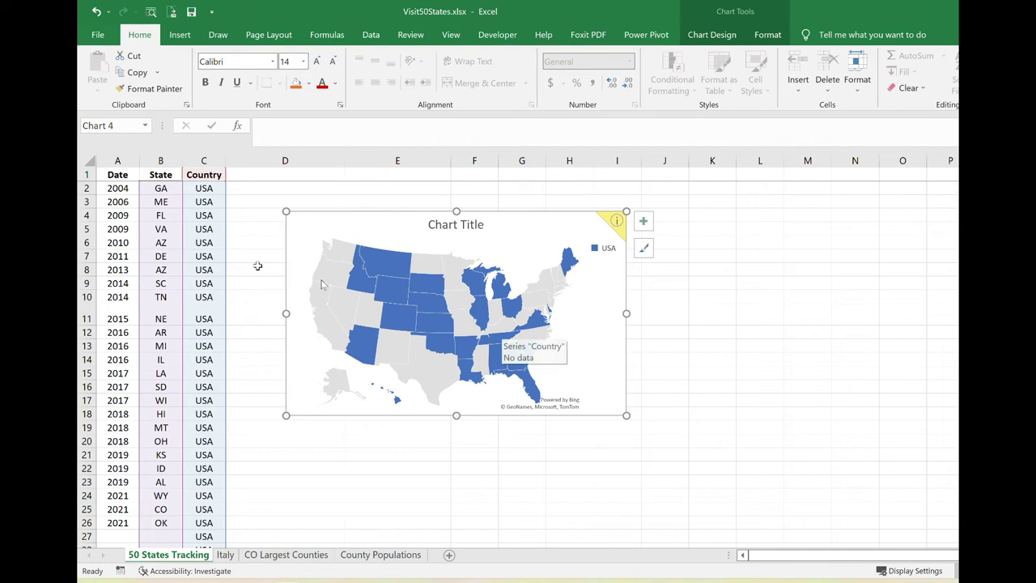
pyautogui.moveTo(322, 212); pyautogui.dragTo(487, 207)
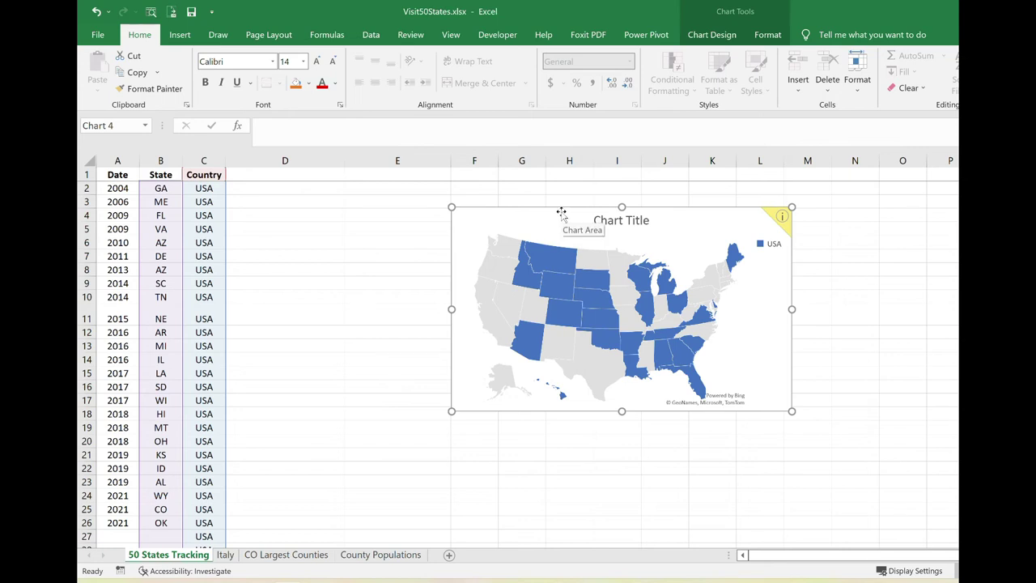
pyautogui.press('Delete')
# Step: Place the State data after Country in column D and insert a filled map from columns C and D
pyautogui.click(180, 175)
pyautogui.hotkey('ctrl', 'shift', 'Down')
pyautogui.moveTo(180, 175); pyautogui.dragTo(251, 522)
pyautogui.hotkey('ctrl', 'shift', 'Down')
pyautogui.click(180, 34)
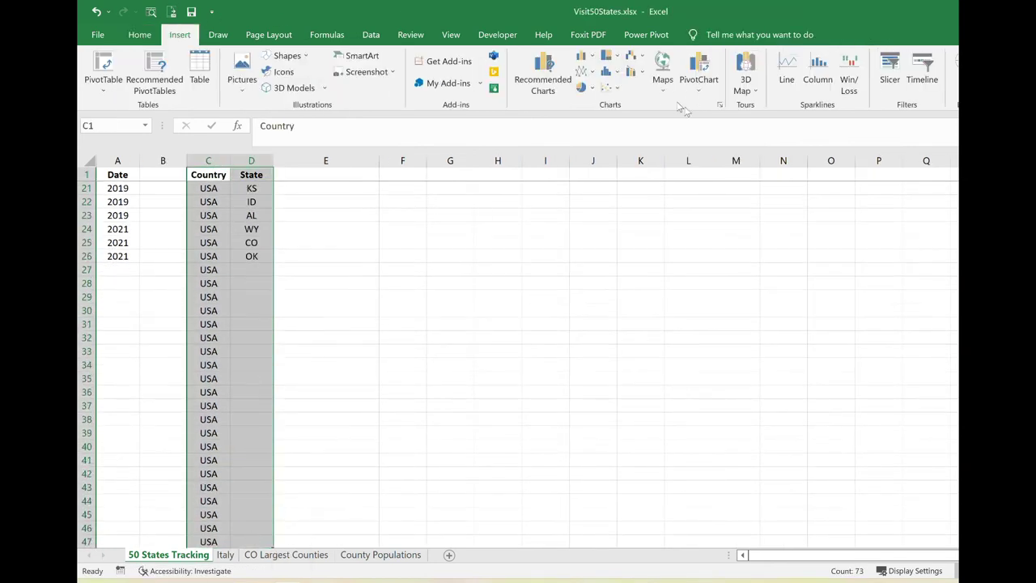
pyautogui.click(662, 71)
pyautogui.click(671, 135)
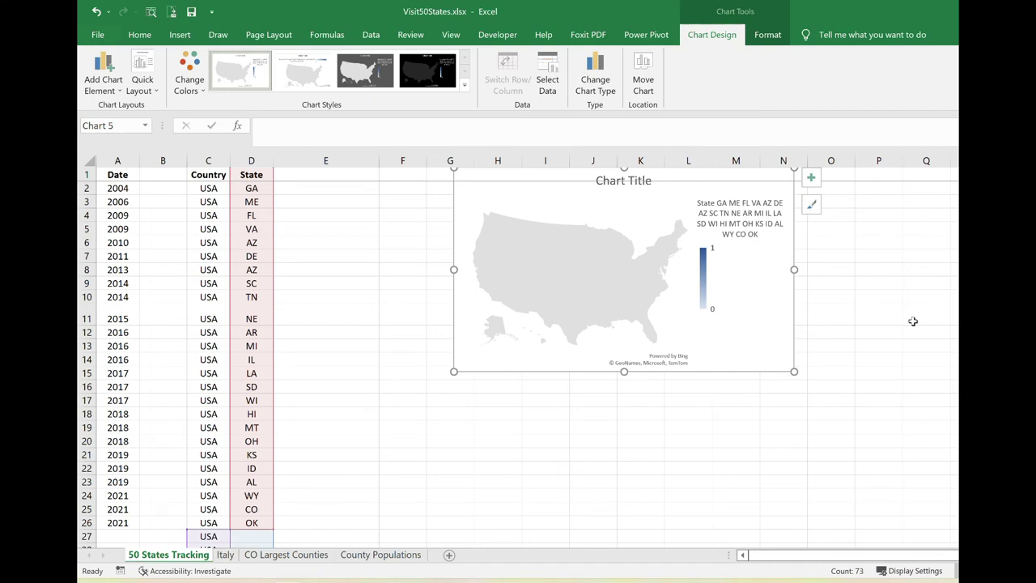
# Step: Undo the map insertion and the column rearrangement so State sits before Country again
pyautogui.hotkey('ctrl', 'z')
pyautogui.hotkey('ctrl', 'z')
pyautogui.hotkey('ctrl', 'z')
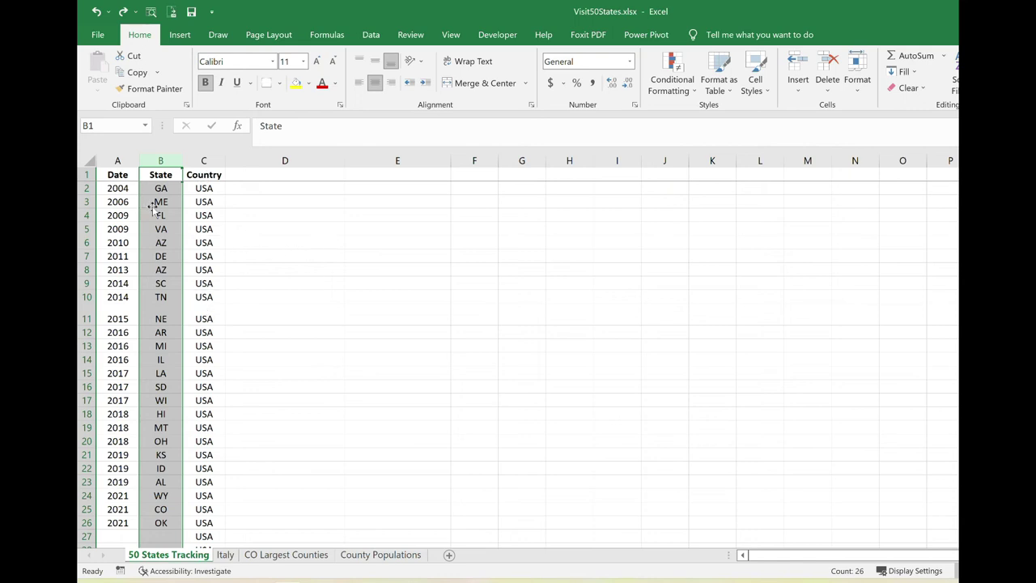
# Step: Try inserting a filled map from the State column alone, then undo back to the original map chart
pyautogui.click(298, 257)
pyautogui.moveTo(168, 174); pyautogui.dragTo(151, 535)
pyautogui.click(180, 35)
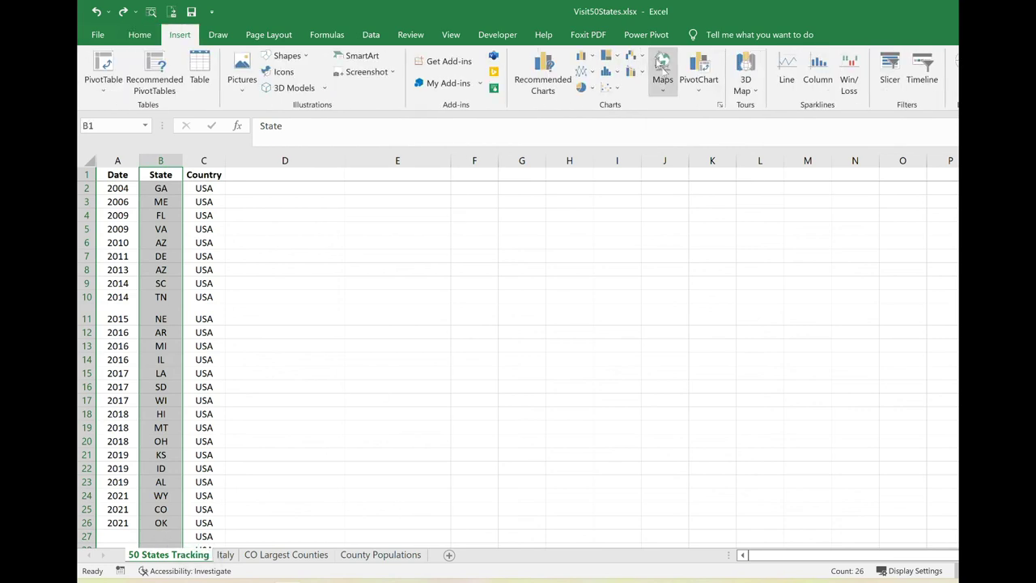
pyautogui.click(663, 73)
pyautogui.click(676, 138)
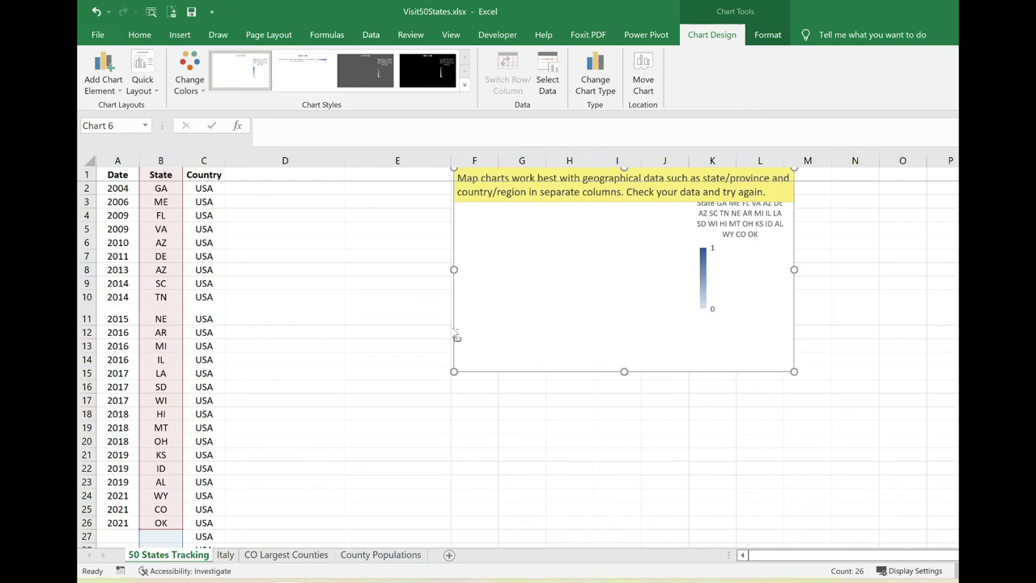
pyautogui.hotkey('ctrl', 'z')
pyautogui.hotkey('ctrl', 'z')
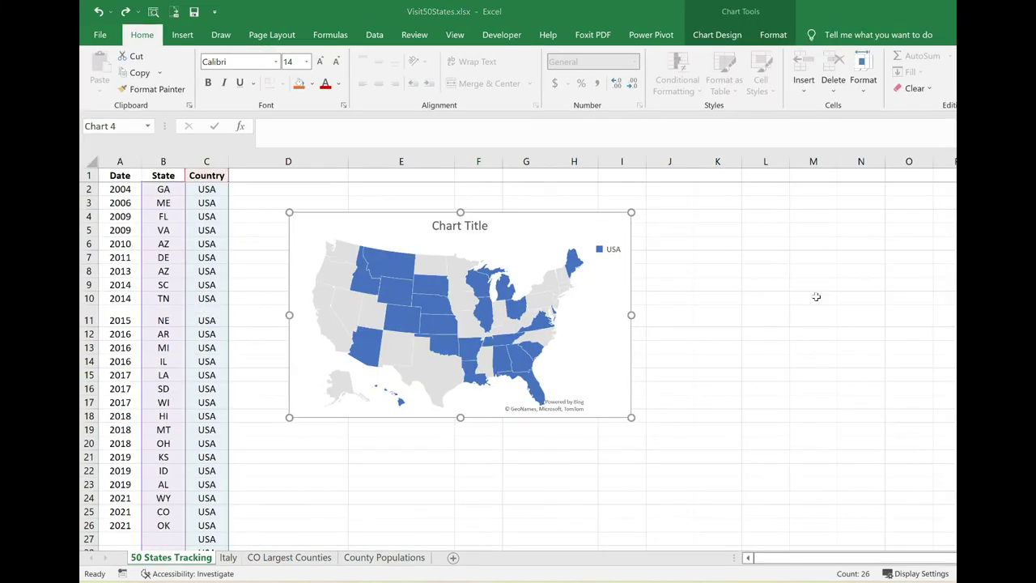